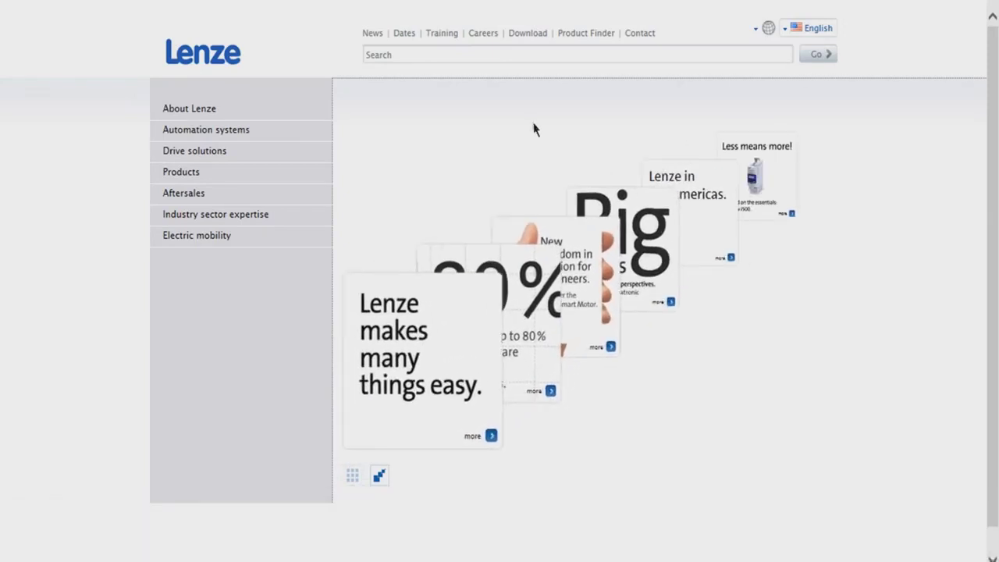
Step: Download EASYStarter_V191.zip from the EASY Starter page under Lenze Software Downloads
{"action": "mouse_move", "coordinate": [526, 39]}
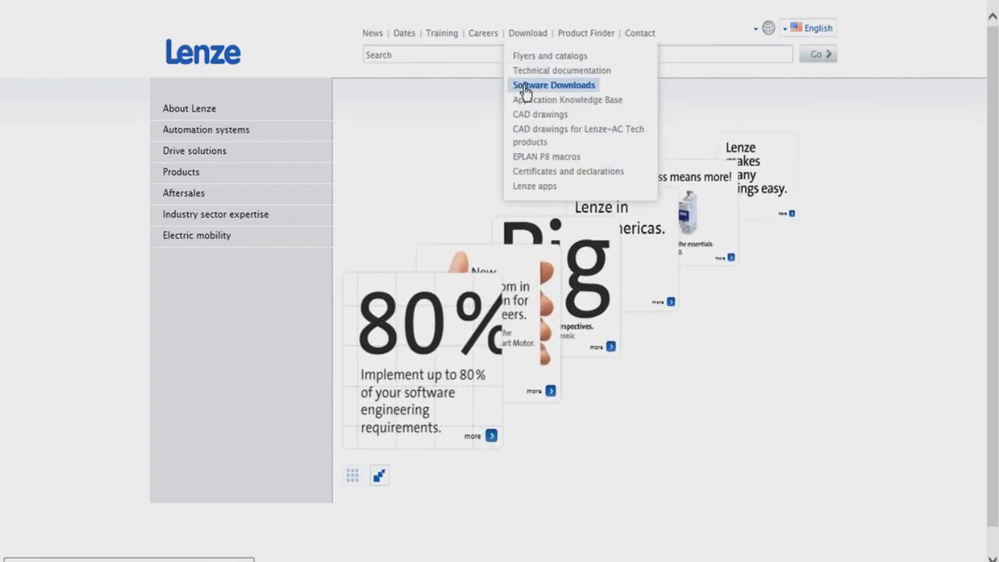
{"action": "left_click", "coordinate": [525, 86]}
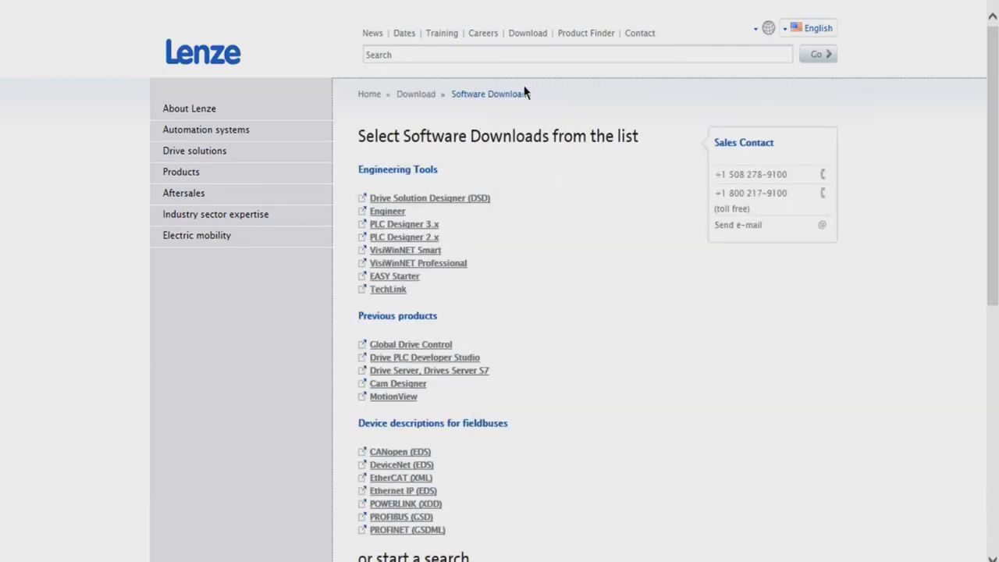
{"action": "left_click", "coordinate": [414, 281]}
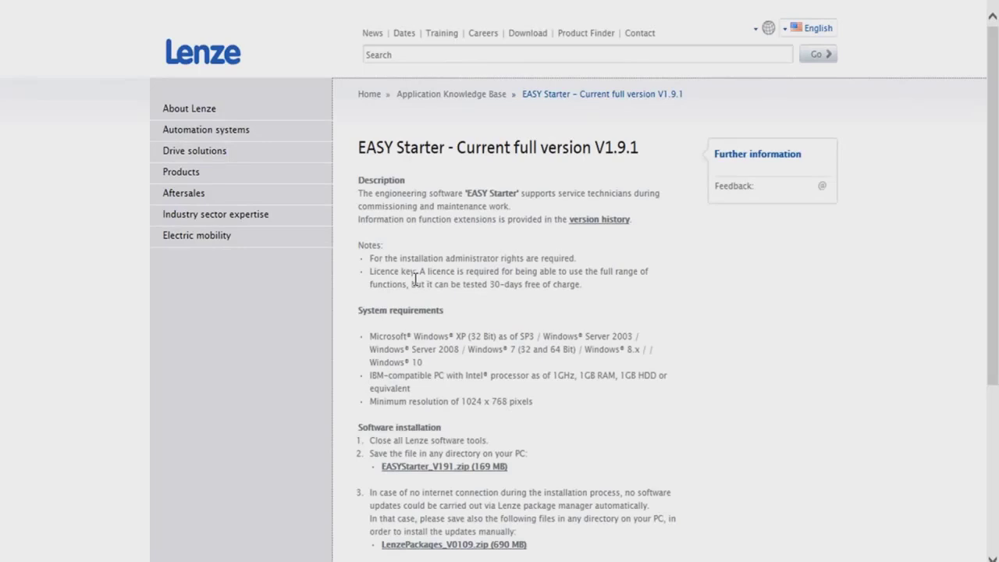
{"action": "scroll", "coordinate": [415, 279], "scroll_direction": "down", "scroll_amount": 3}
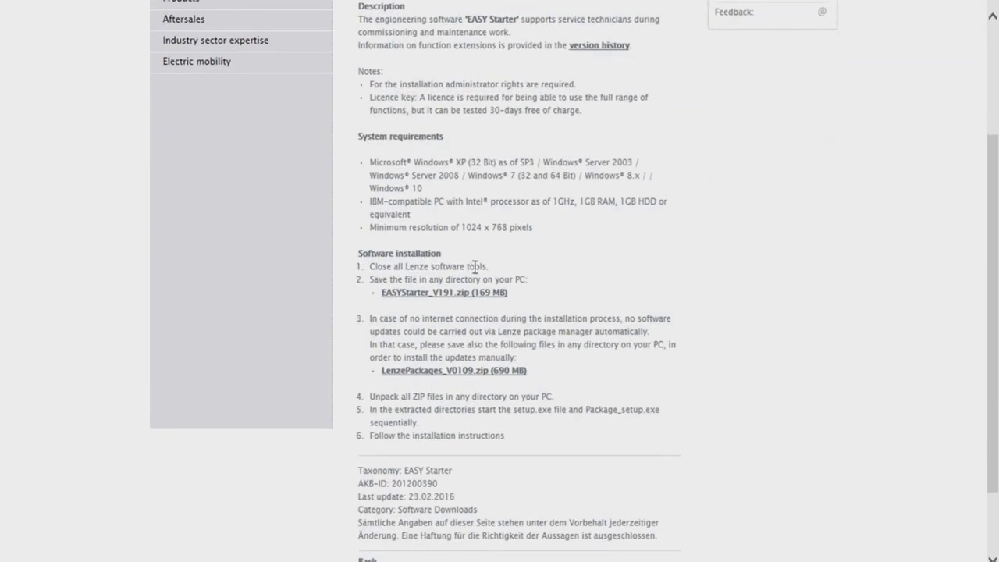
{"action": "left_click", "coordinate": [478, 294]}
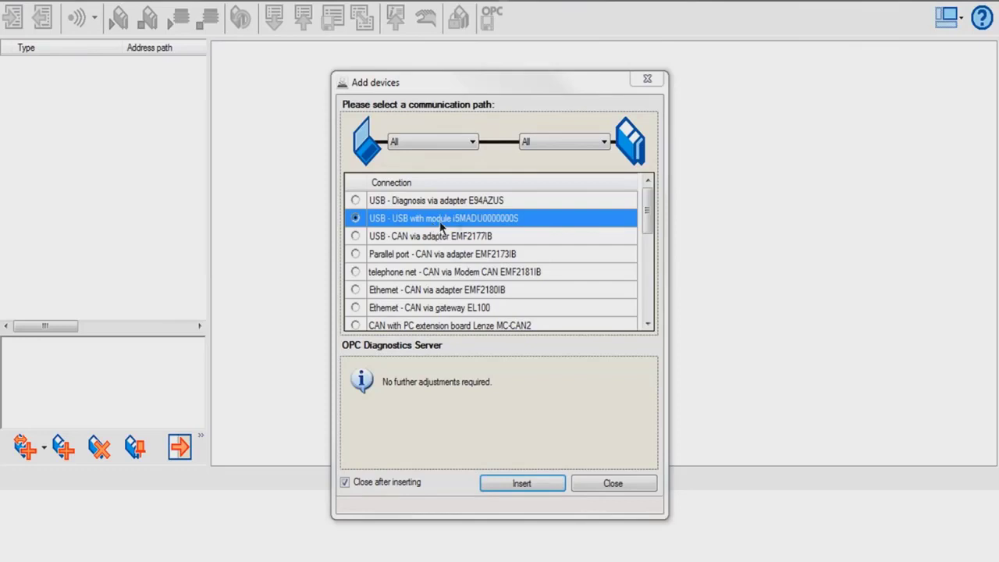
Step: Insert the i550 drive using the 'USB - USB with module' connection
{"action": "left_click_drag", "start_coordinate": [646, 224], "coordinate": [646, 306]}
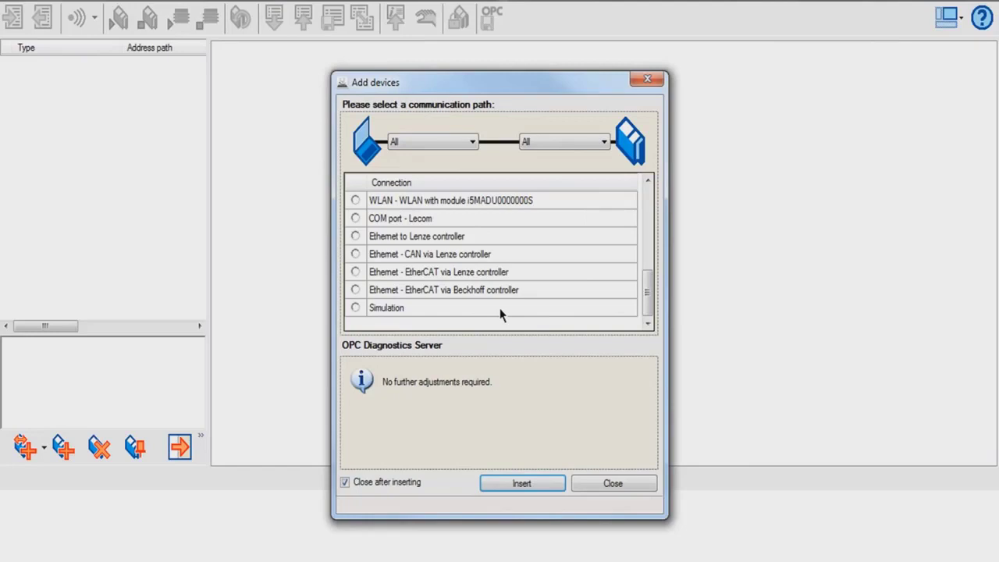
{"action": "left_click_drag", "start_coordinate": [647, 281], "coordinate": [648, 211]}
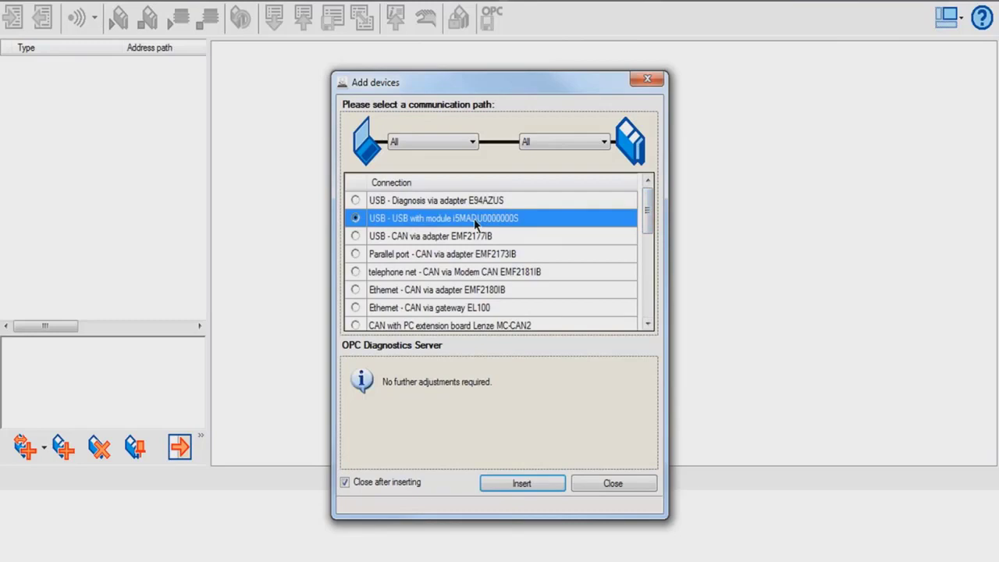
{"action": "left_click", "coordinate": [506, 482]}
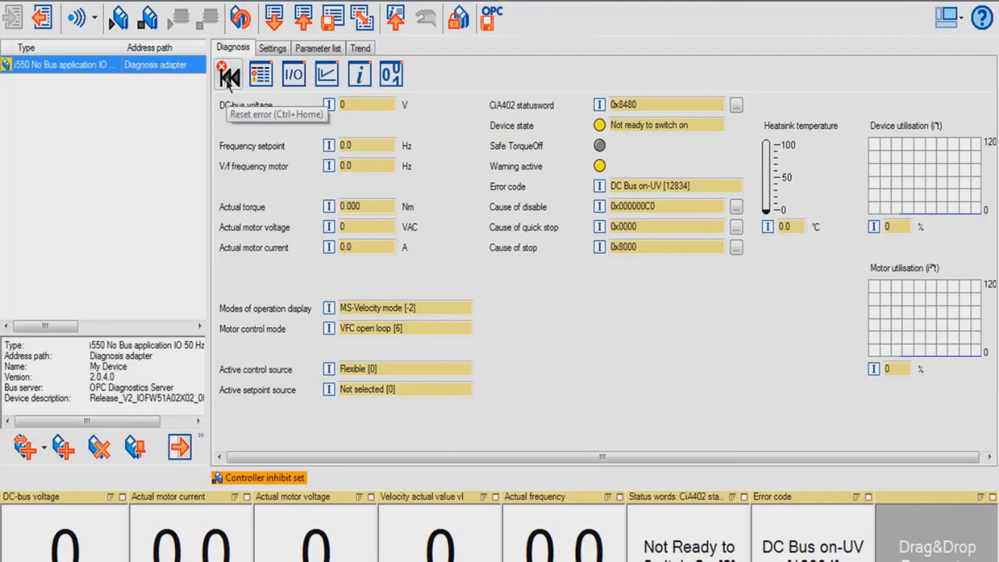
Step: Show the Settings tab with the drive's Actuating Speed Overview
{"action": "left_click", "coordinate": [274, 50]}
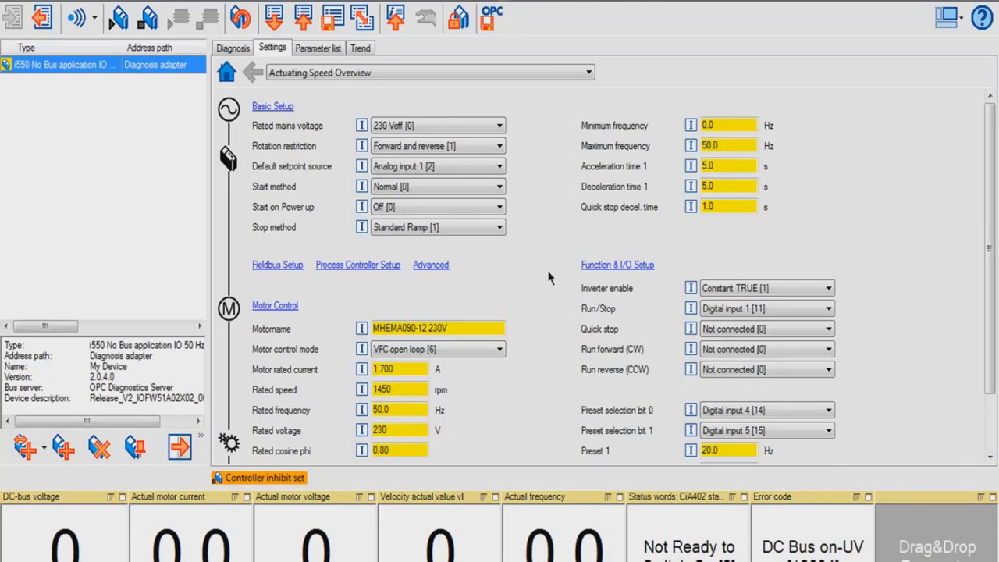
Step: Open Edit favorites for Group 0 - Favorites in the Parameter list
{"action": "left_click", "coordinate": [320, 49]}
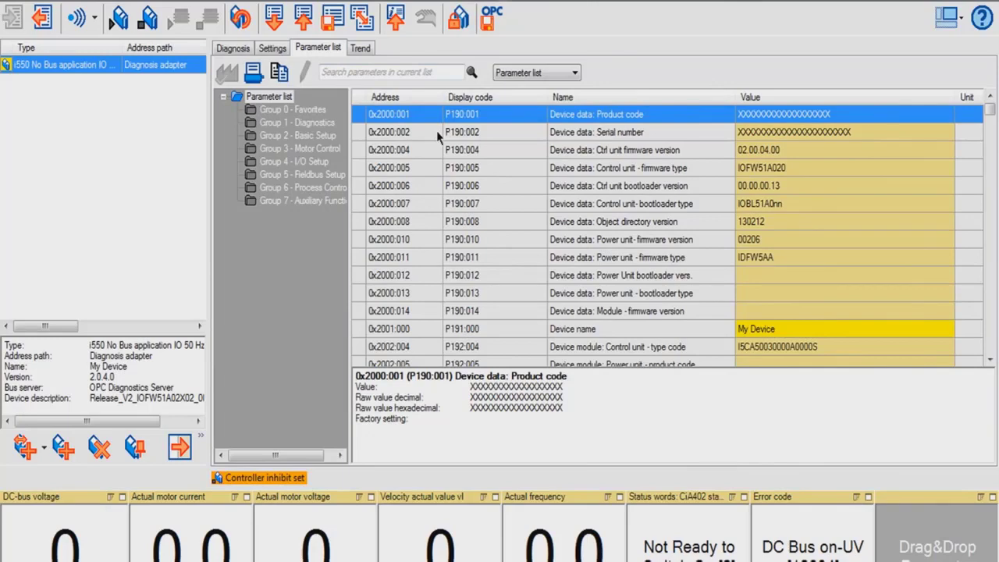
{"action": "left_click", "coordinate": [312, 110]}
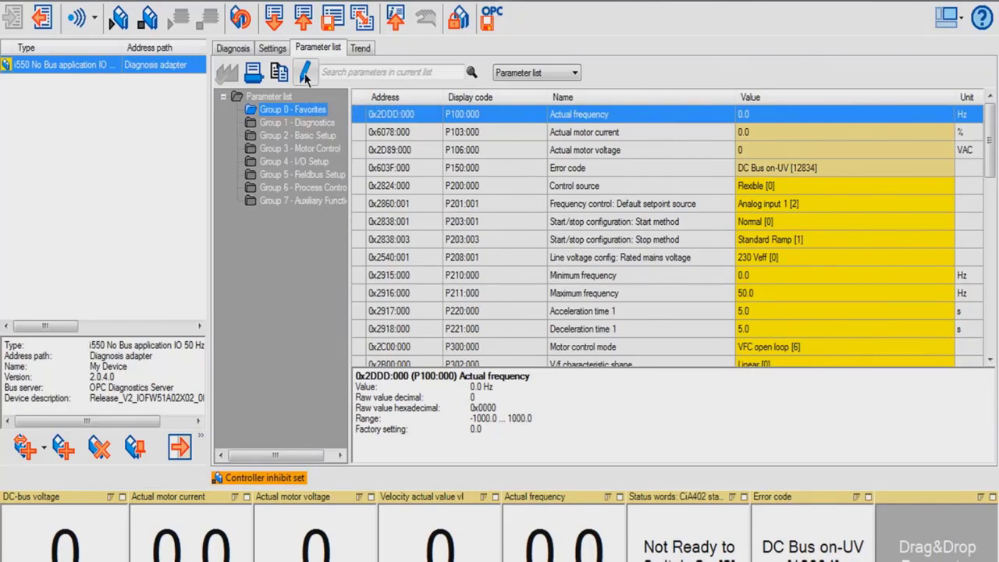
{"action": "left_click", "coordinate": [305, 73]}
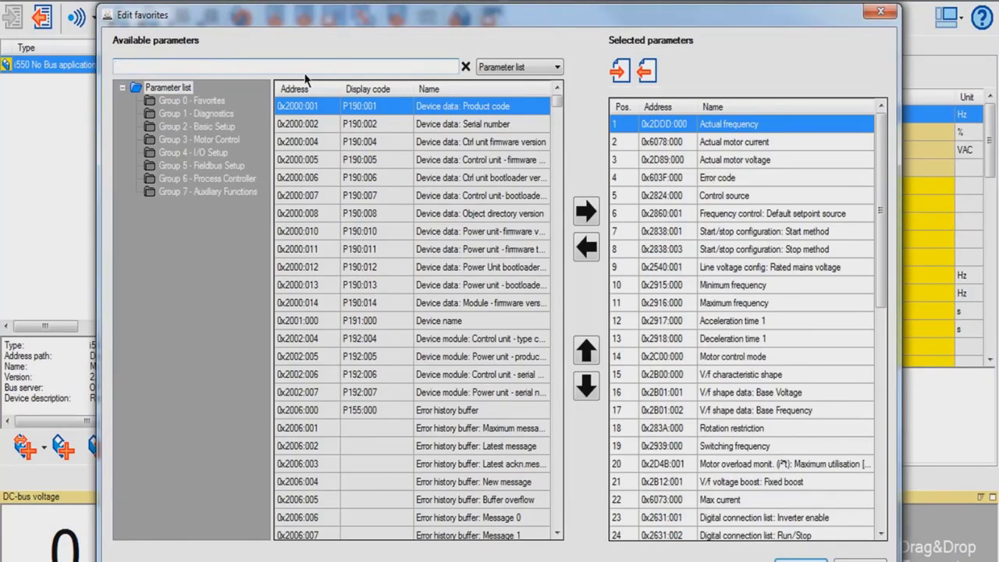
Step: Add Acceleration time 2 from Group 2 - Basic Setup to favorites, remove it, and confirm with OK
{"action": "left_click", "coordinate": [225, 128]}
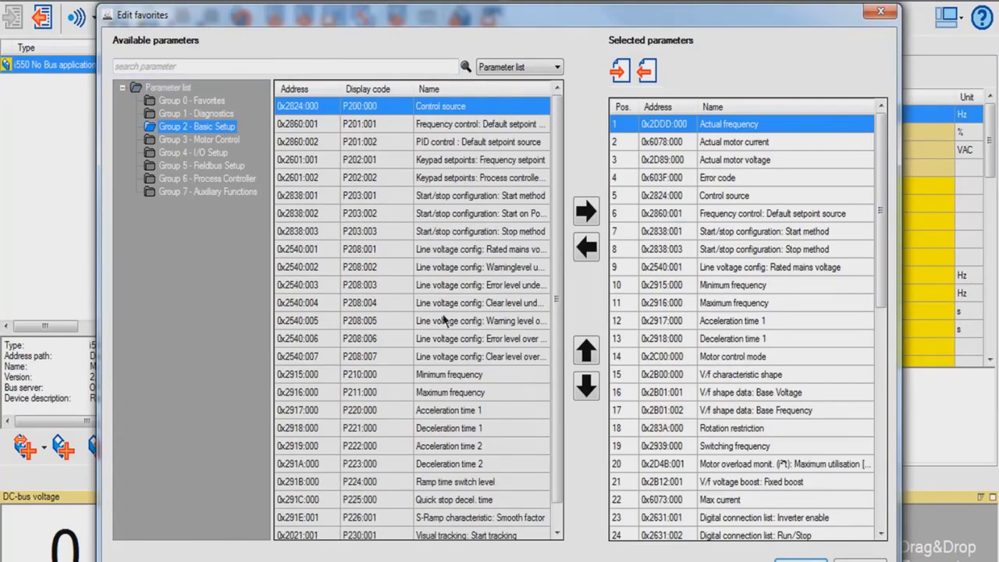
{"action": "left_click", "coordinate": [455, 447]}
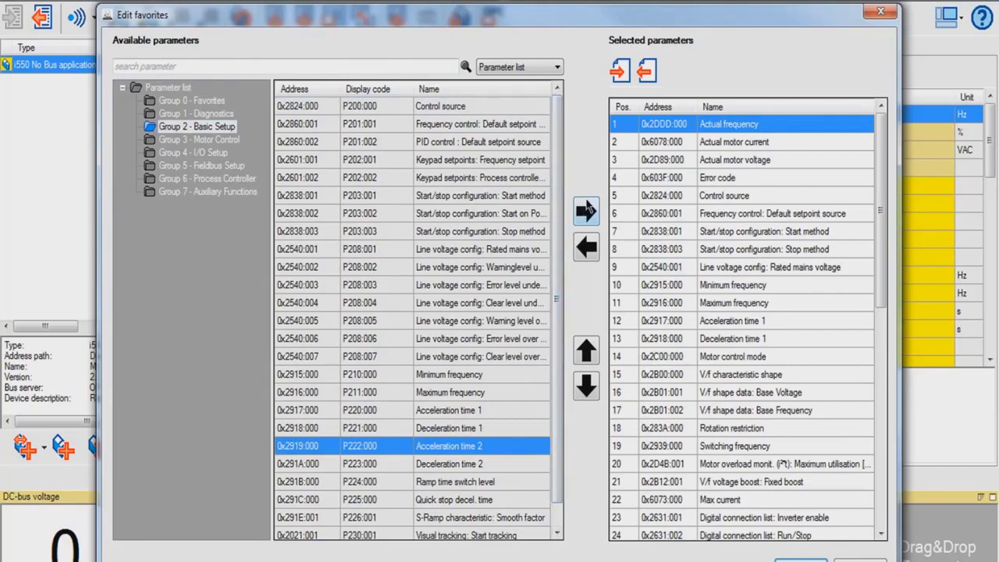
{"action": "left_click", "coordinate": [587, 209]}
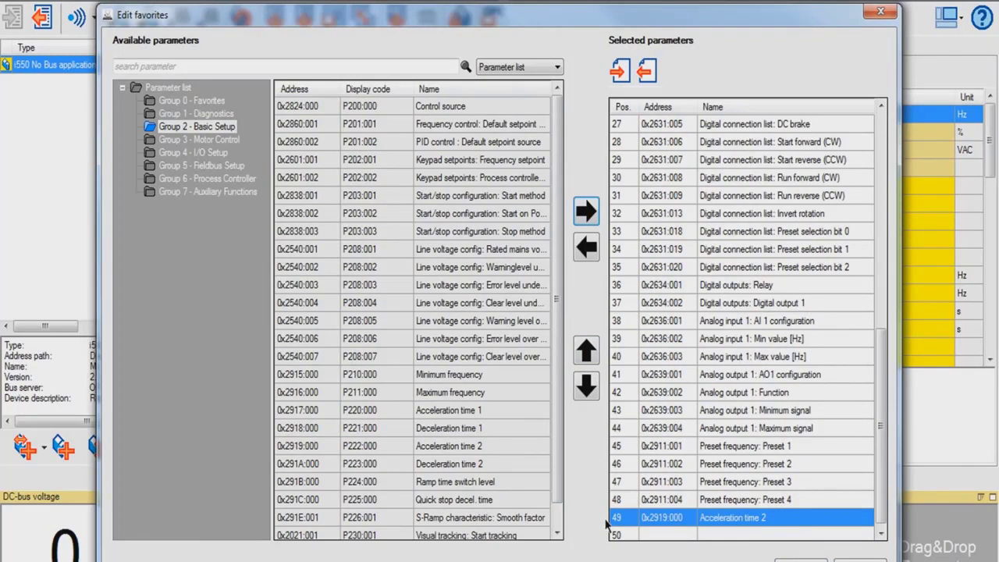
{"action": "left_click", "coordinate": [596, 260]}
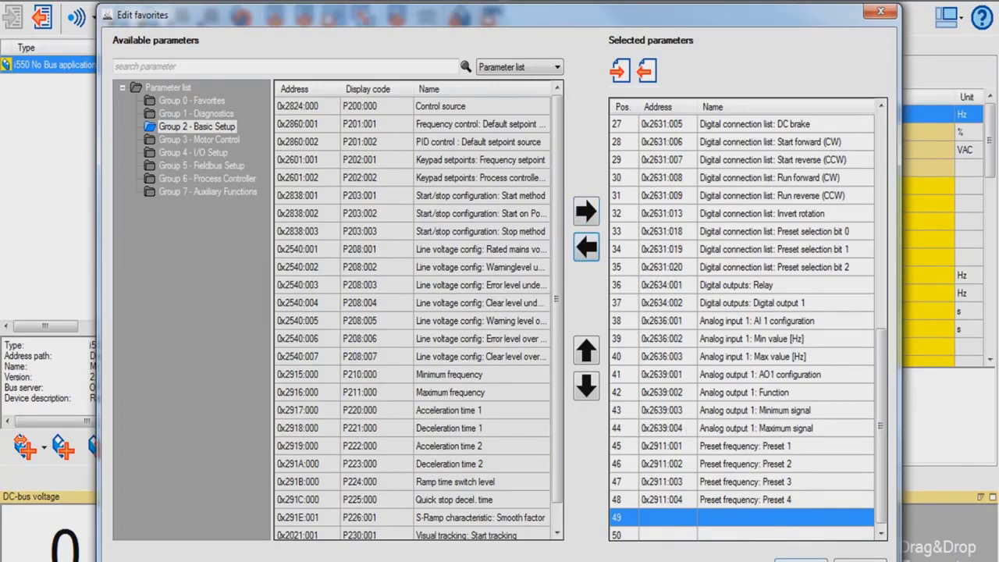
{"action": "left_click", "coordinate": [802, 560]}
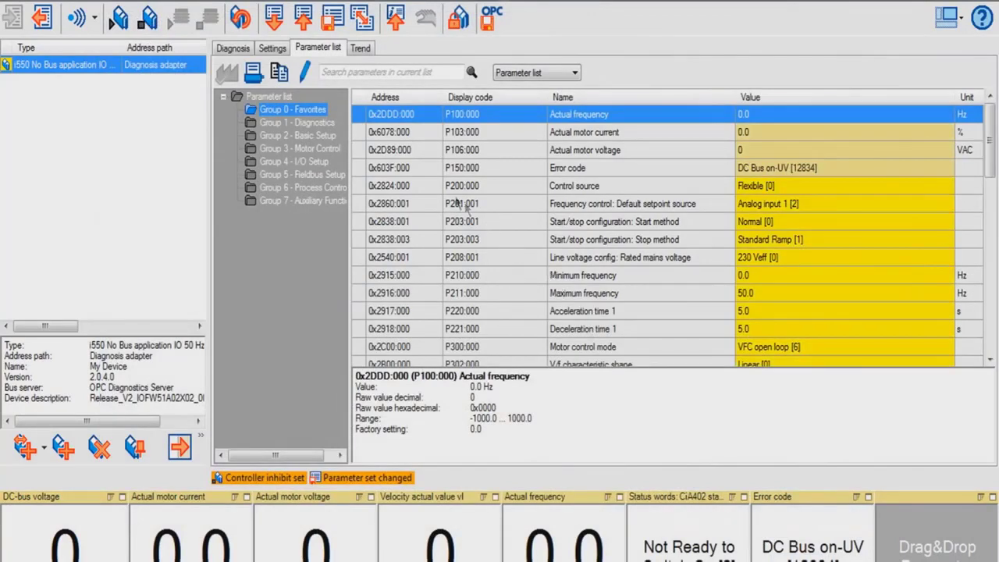
Step: Show the Trend view and select the Actual motor current and Actual motor voltage channels
{"action": "left_click", "coordinate": [361, 48]}
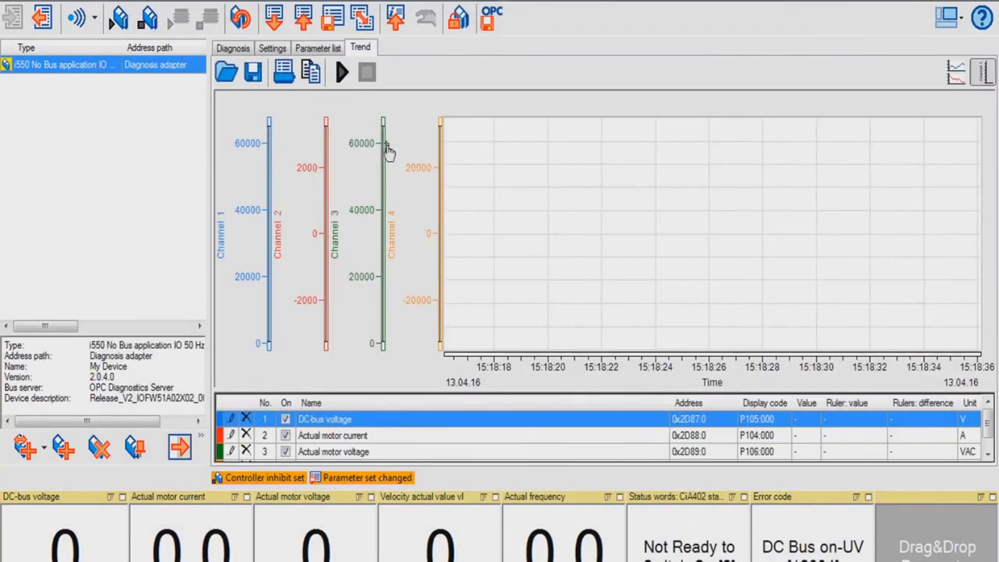
{"action": "left_click", "coordinate": [385, 439]}
{"action": "left_click", "coordinate": [374, 451]}
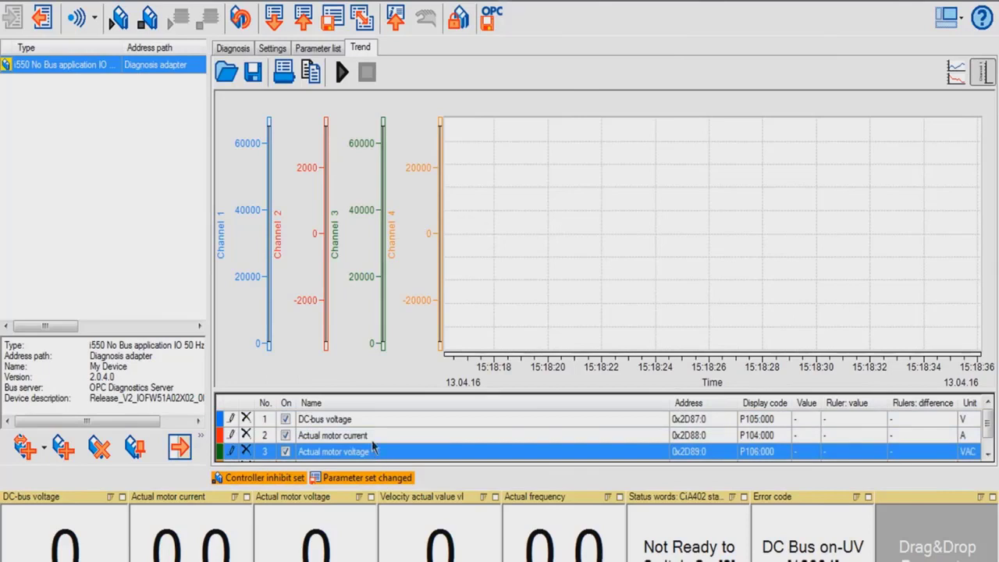
{"action": "scroll", "coordinate": [373, 443], "scroll_direction": "down", "scroll_amount": 1}
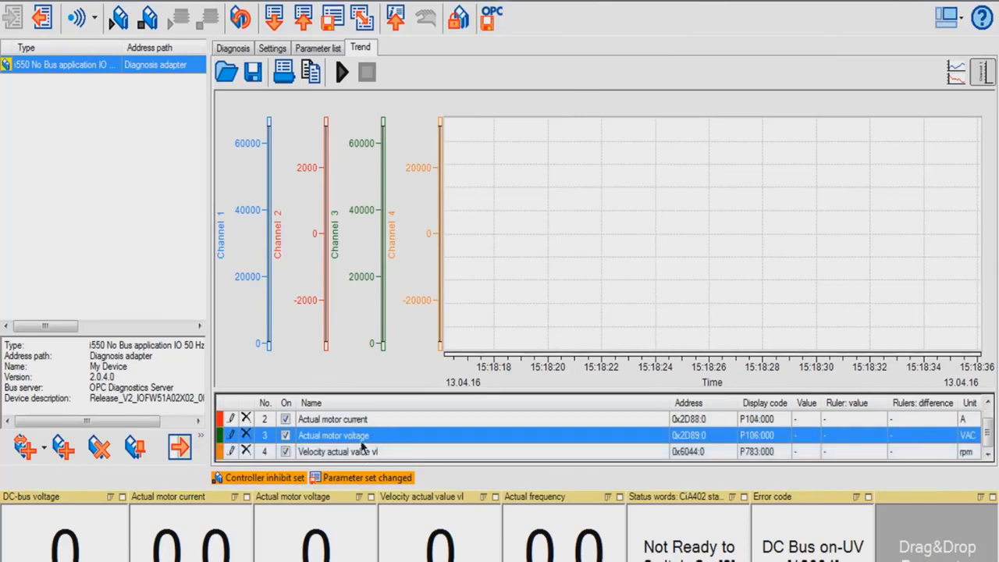
{"action": "scroll", "coordinate": [361, 445], "scroll_direction": "up", "scroll_amount": 1}
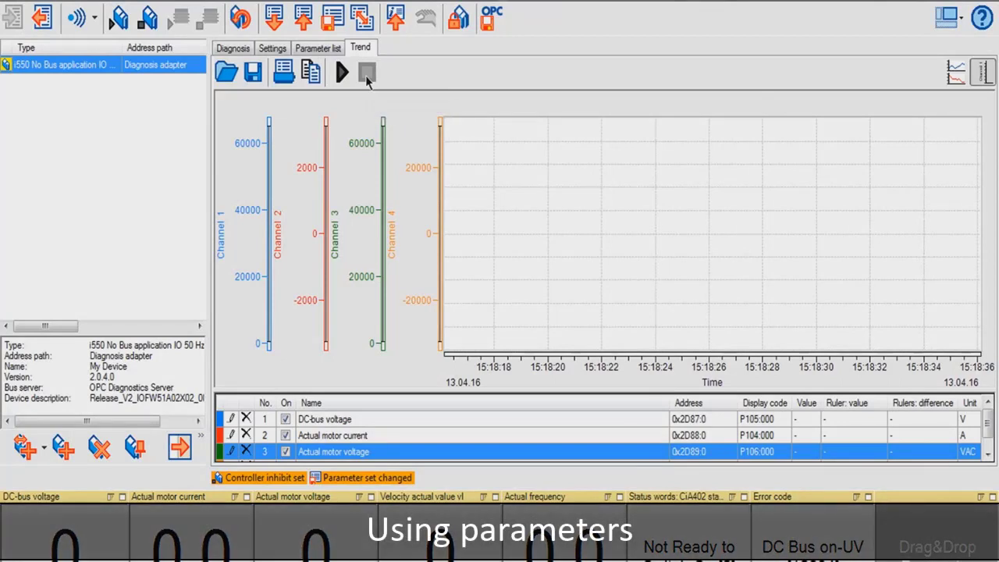
Step: In the Settings overview, enter 60 Hz maximum frequency and 3.0 s acceleration/deceleration time 1
{"action": "left_click", "coordinate": [275, 48]}
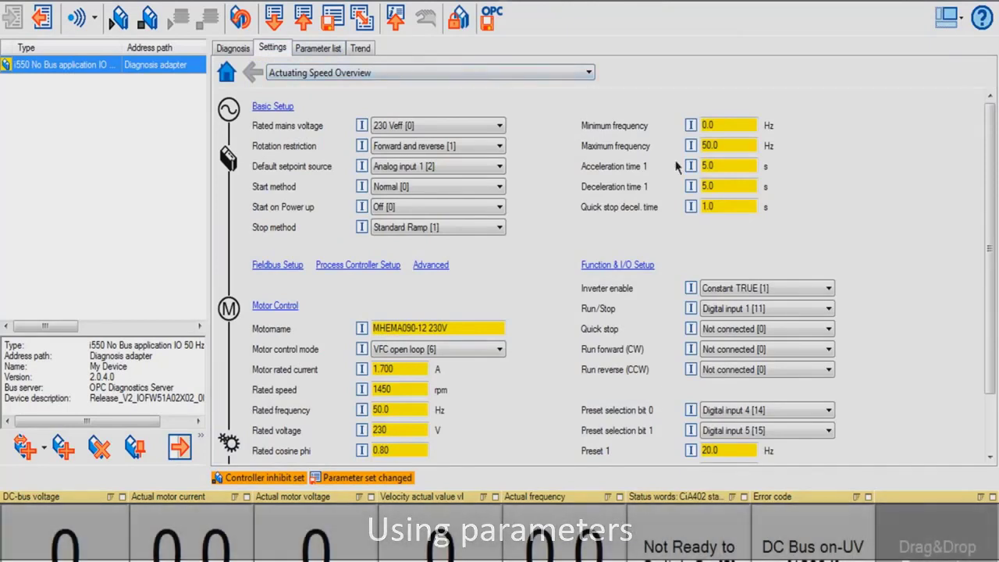
{"action": "left_click", "coordinate": [724, 147]}
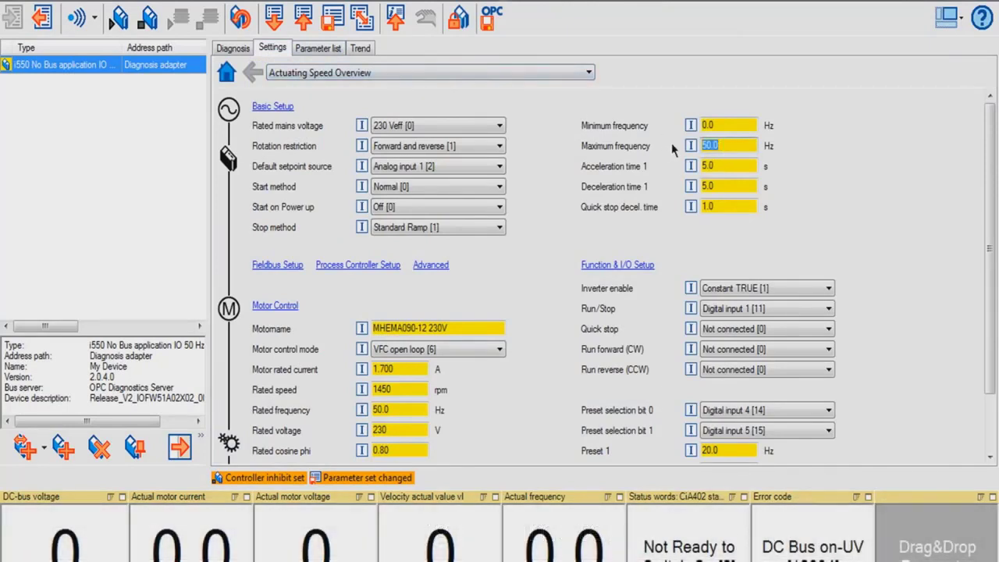
{"action": "type", "text": "60"}
{"action": "left_click", "coordinate": [709, 165]}
{"action": "left_click_drag", "start_coordinate": [724, 165], "coordinate": [686, 167]}
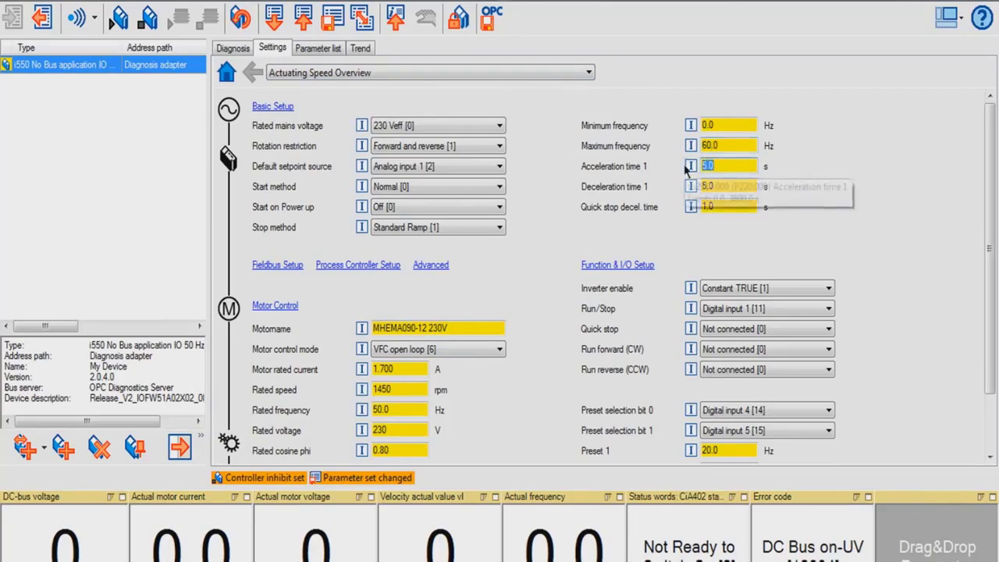
{"action": "type", "text": "3.0"}
{"action": "left_click_drag", "start_coordinate": [731, 187], "coordinate": [691, 196]}
{"action": "type", "text": "3.0"}
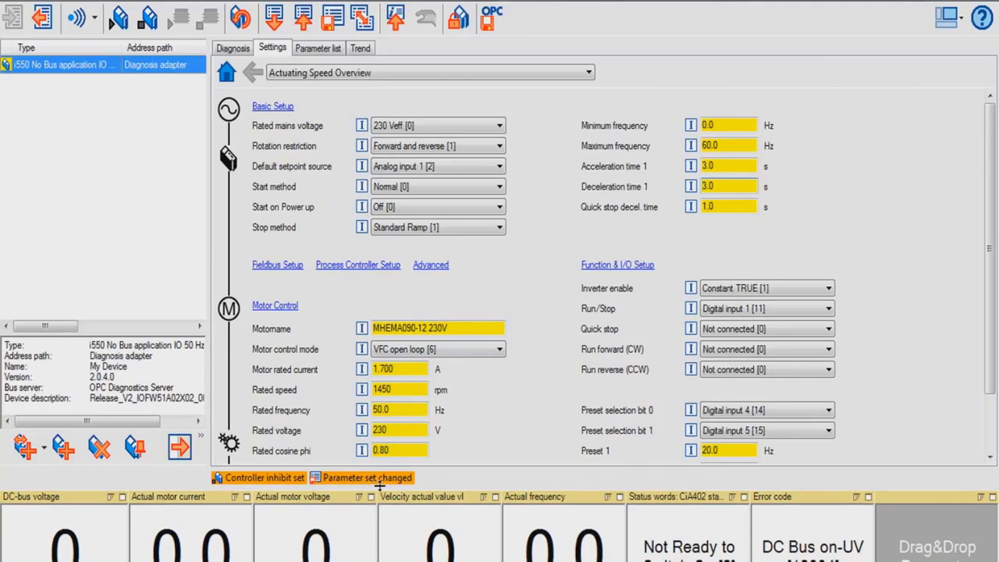
Step: Save the parameter set within the i550 device (F6)
{"action": "left_click", "coordinate": [334, 28]}
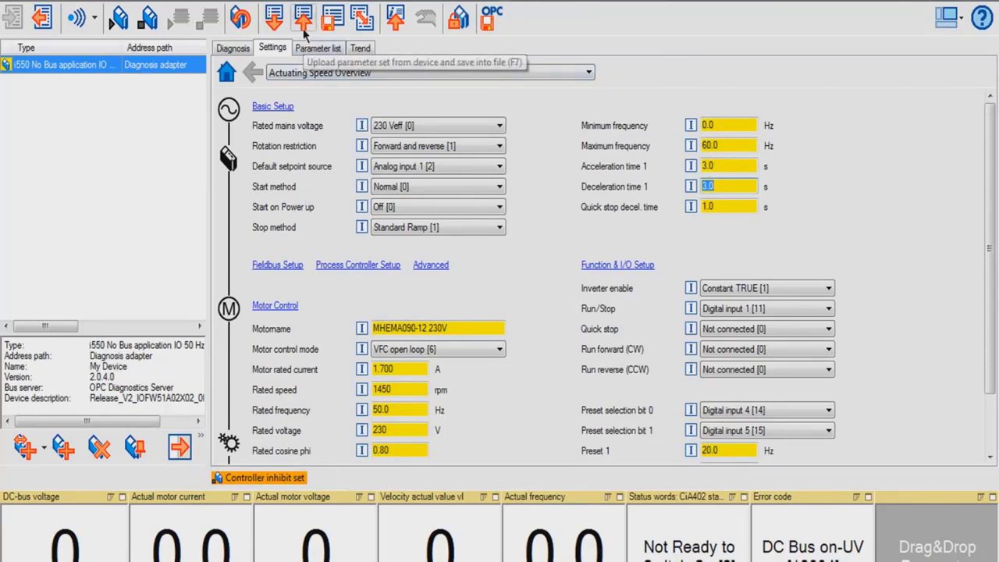
Step: Upload all parameters from the drive and save them as test3.gdc
{"action": "left_click", "coordinate": [304, 19]}
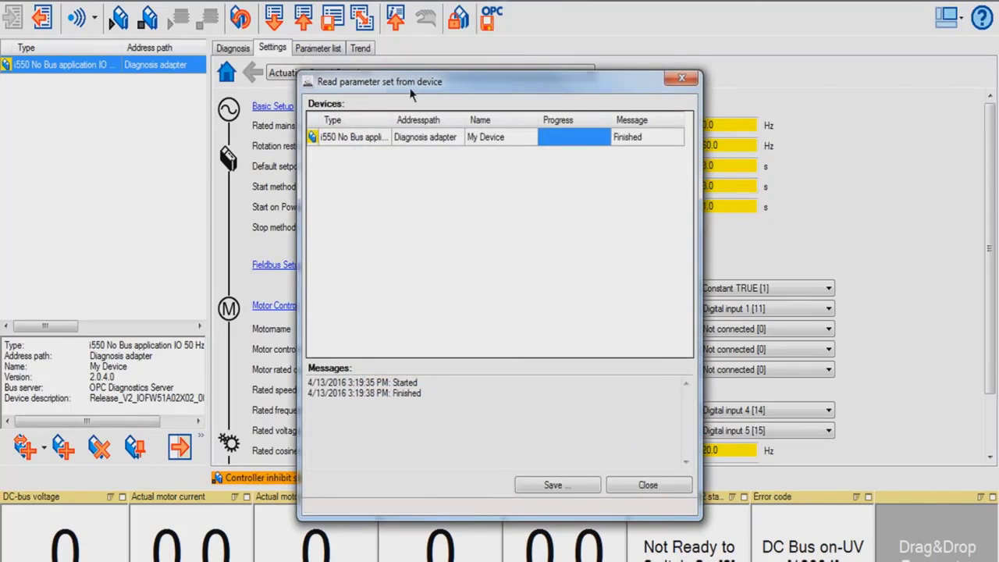
{"action": "left_click", "coordinate": [566, 487]}
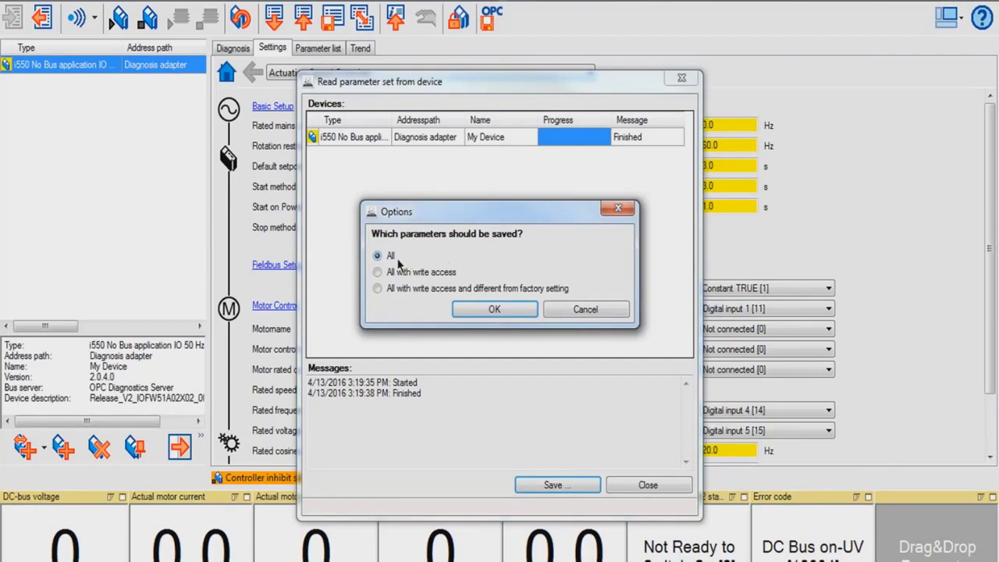
{"action": "left_click", "coordinate": [478, 310]}
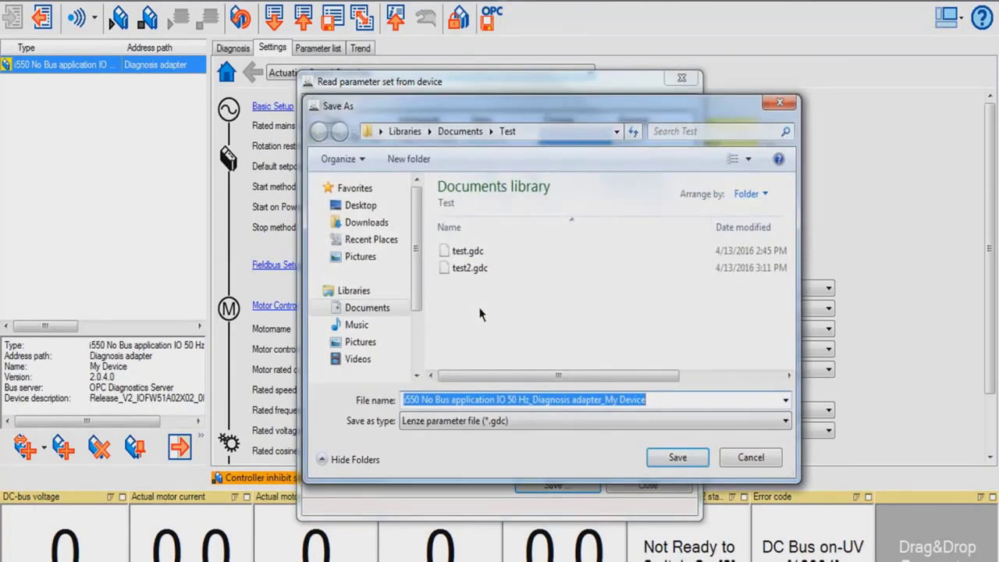
{"action": "type", "text": "test3"}
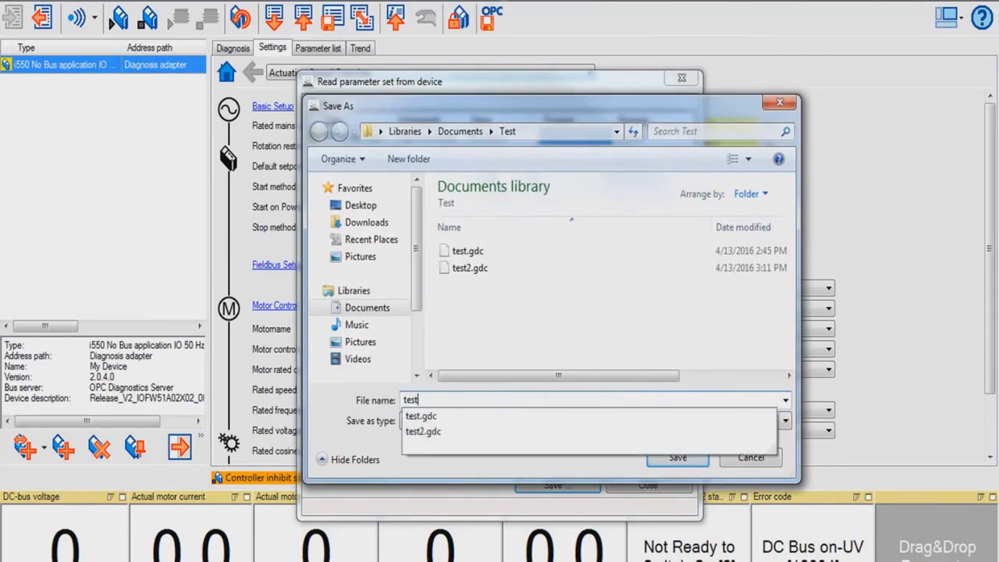
{"action": "left_click", "coordinate": [662, 460]}
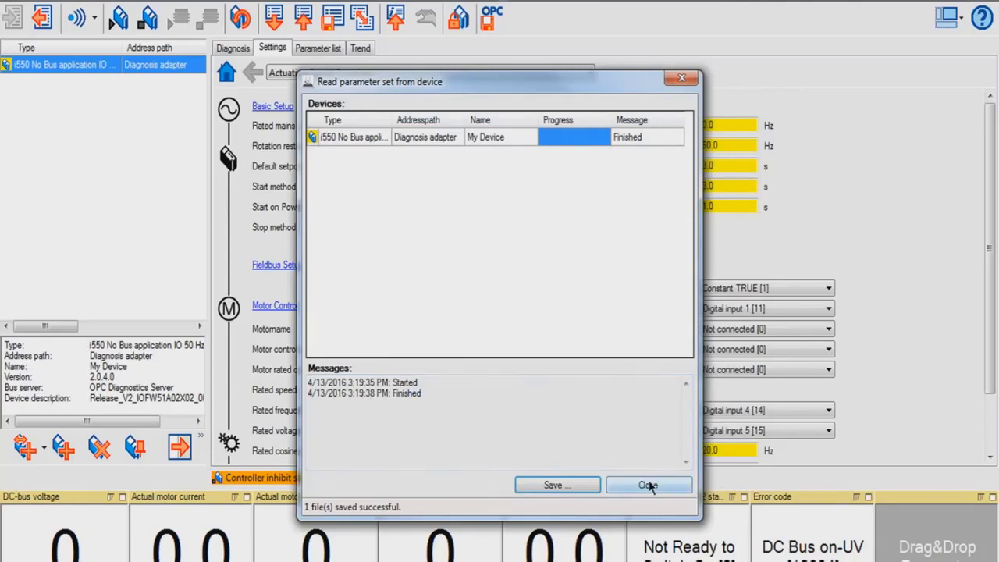
{"action": "left_click", "coordinate": [649, 486]}
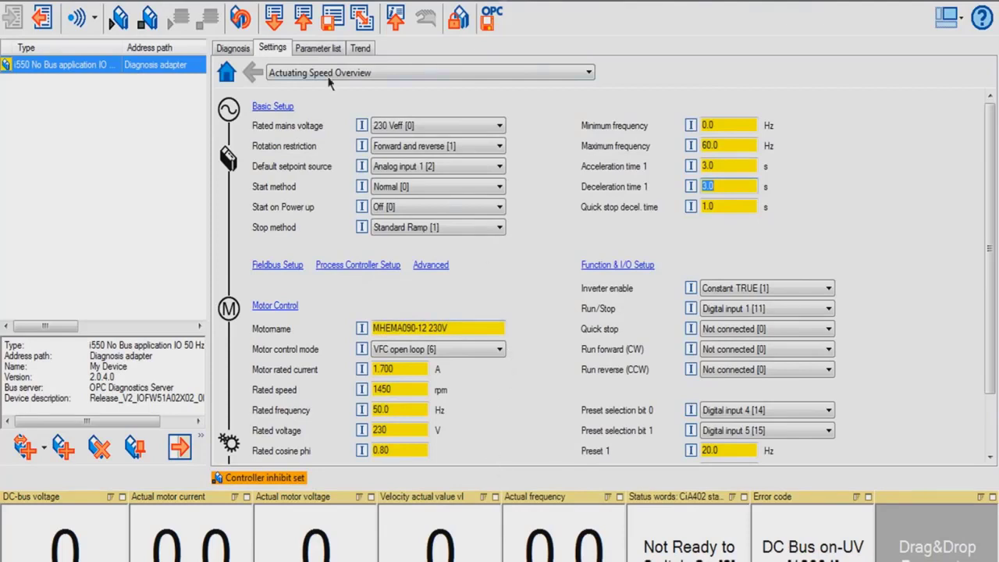
Step: Set P700:001 Load factory setting in Group 7 - Auxiliary Functions to On / start [1]
{"action": "left_click", "coordinate": [320, 48]}
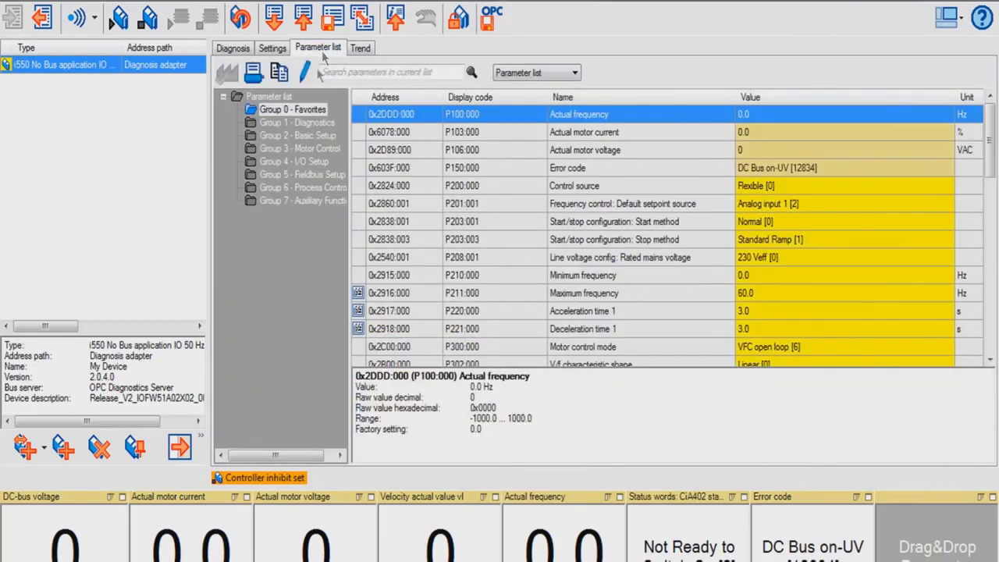
{"action": "left_click", "coordinate": [287, 204]}
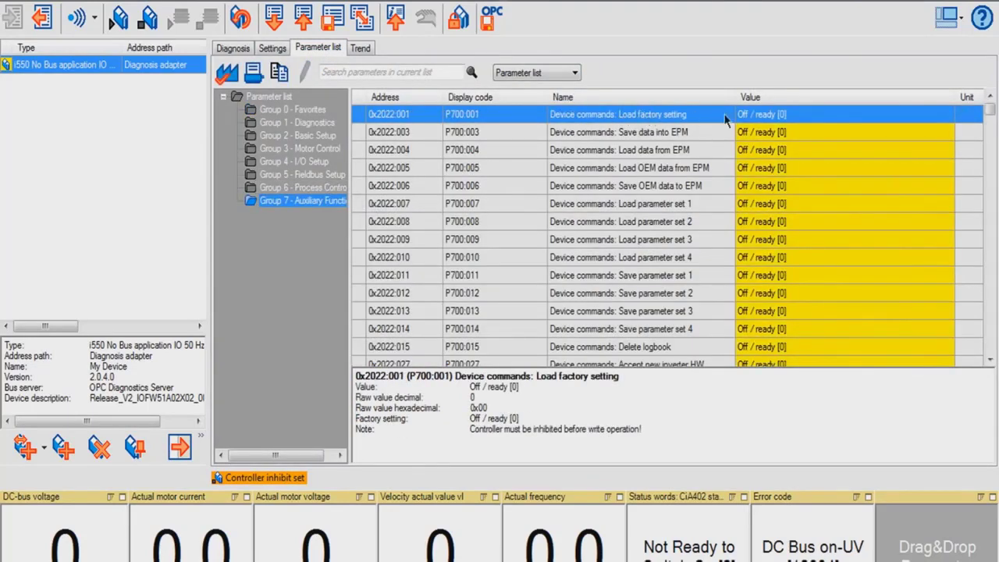
{"action": "left_click", "coordinate": [763, 116]}
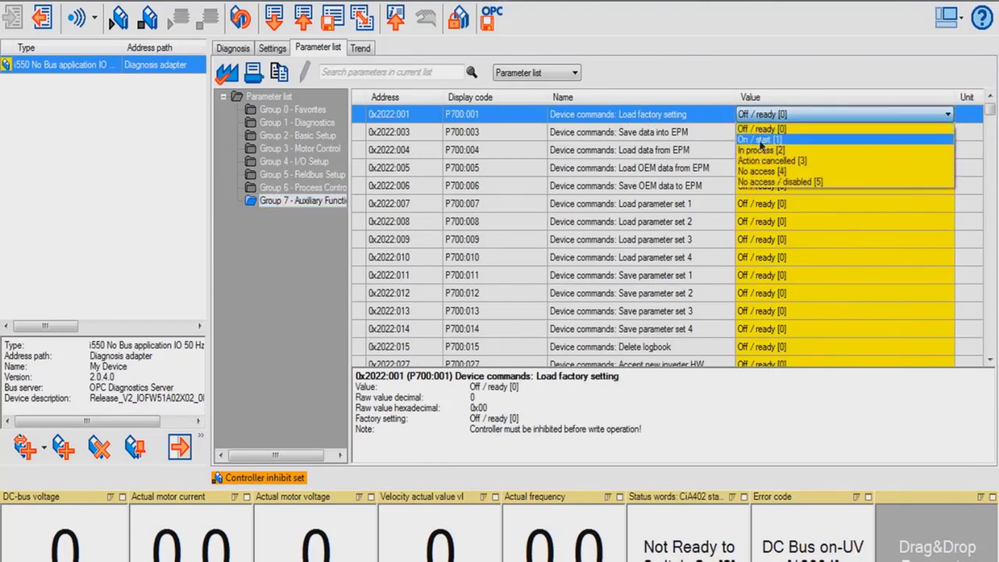
{"action": "left_click", "coordinate": [753, 149]}
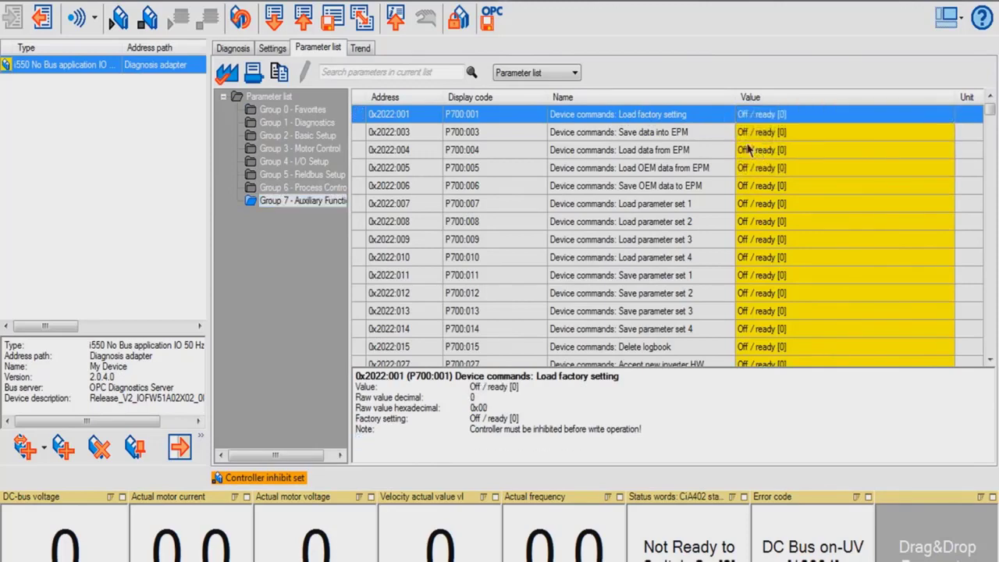
Step: Return to the speed overview, now showing factory 50.0 Hz maximum frequency and 5.0 s ramps
{"action": "left_click", "coordinate": [282, 53]}
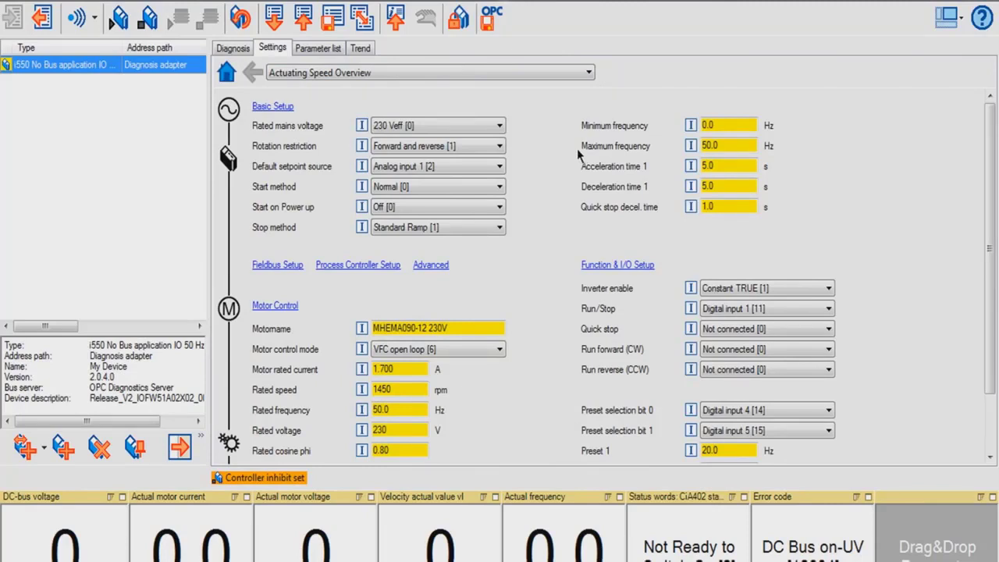
Step: Write test3.gdc to the drive, restoring 60.0 Hz maximum frequency and 3.0 s ramps
{"action": "left_click", "coordinate": [279, 27]}
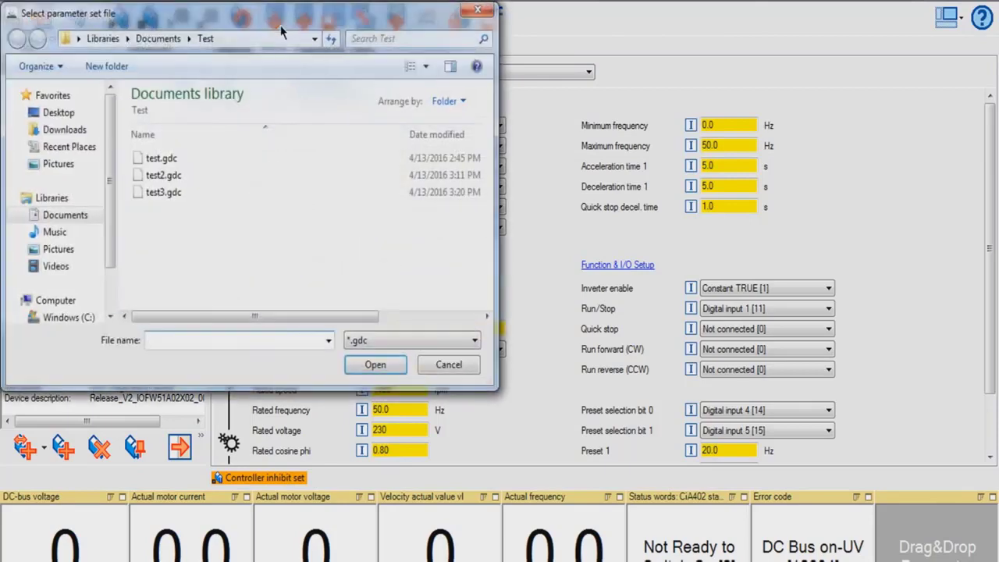
{"action": "left_click", "coordinate": [188, 195]}
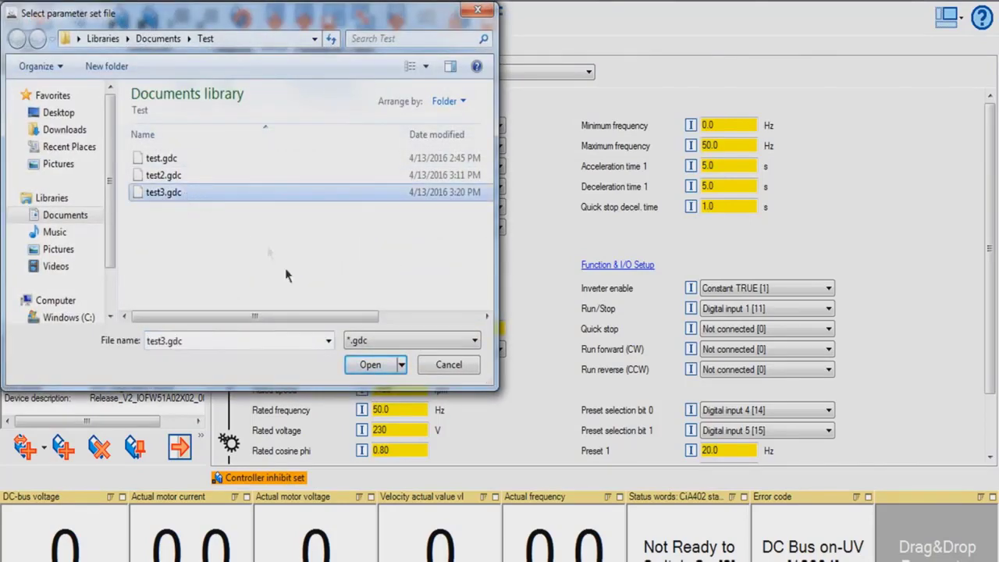
{"action": "left_click", "coordinate": [365, 364]}
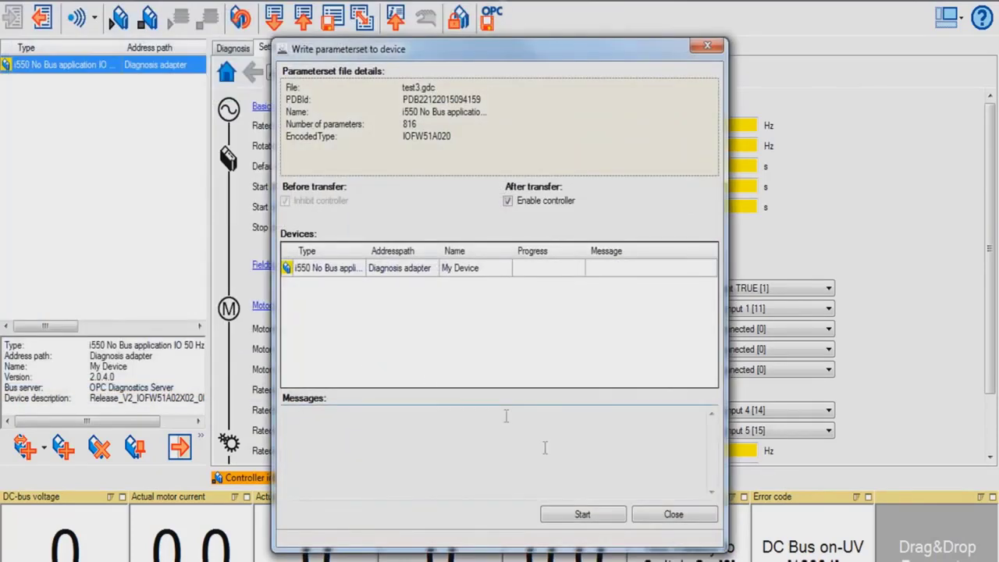
{"action": "left_click", "coordinate": [600, 514]}
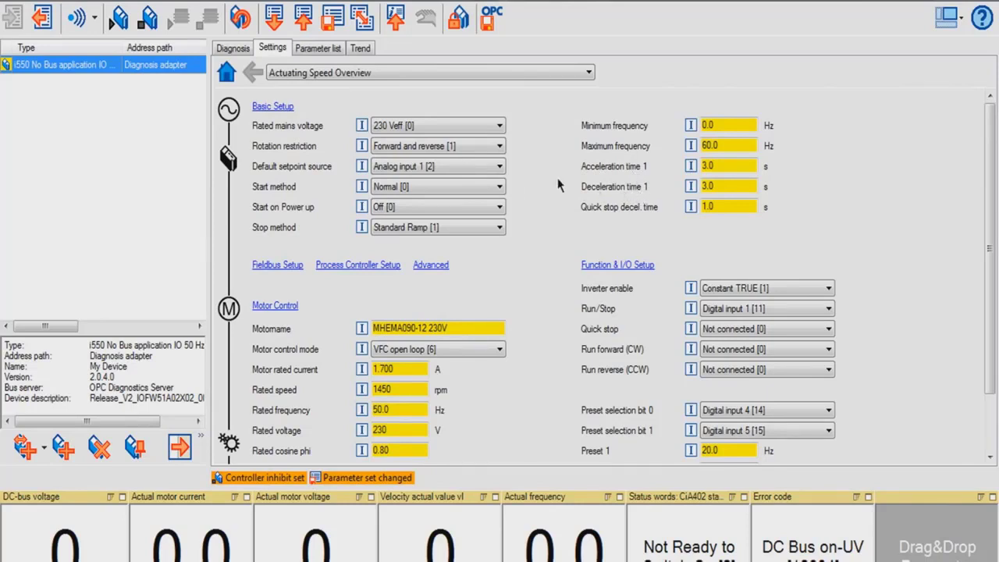
Step: Compare the drive's parameter set against Factory settings
{"action": "left_click", "coordinate": [369, 27]}
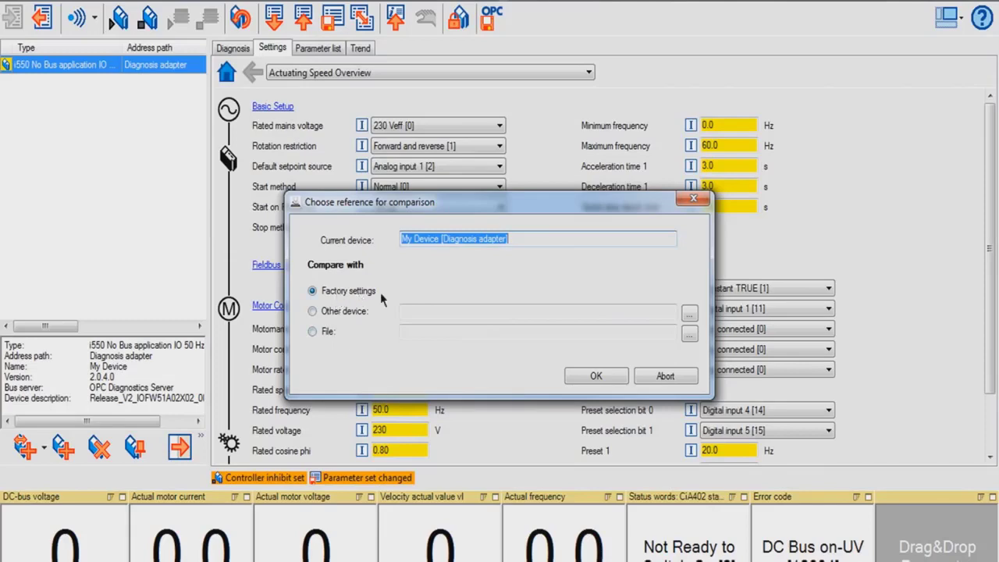
{"action": "left_click", "coordinate": [585, 376]}
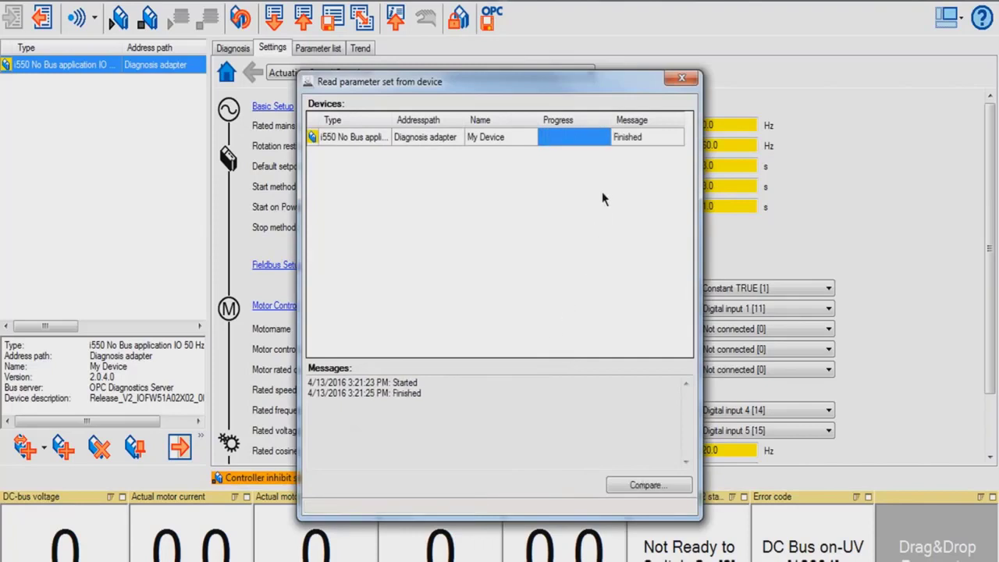
Step: List the Group 2 - Basic Setup differences: 60.0 vs 50.0 Hz and 3.0 vs 5.0 s ramps
{"action": "left_click", "coordinate": [632, 485]}
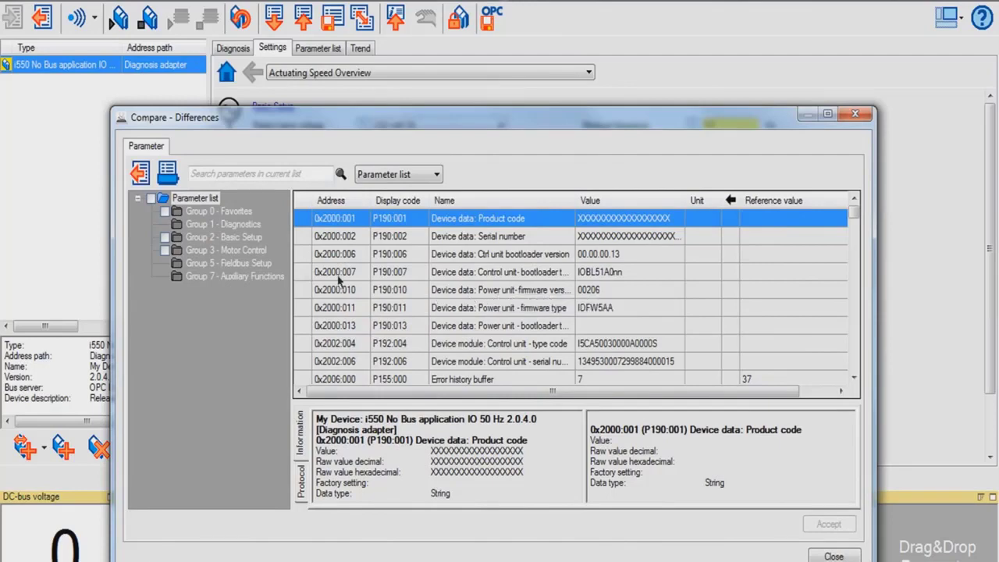
{"action": "left_click", "coordinate": [238, 236]}
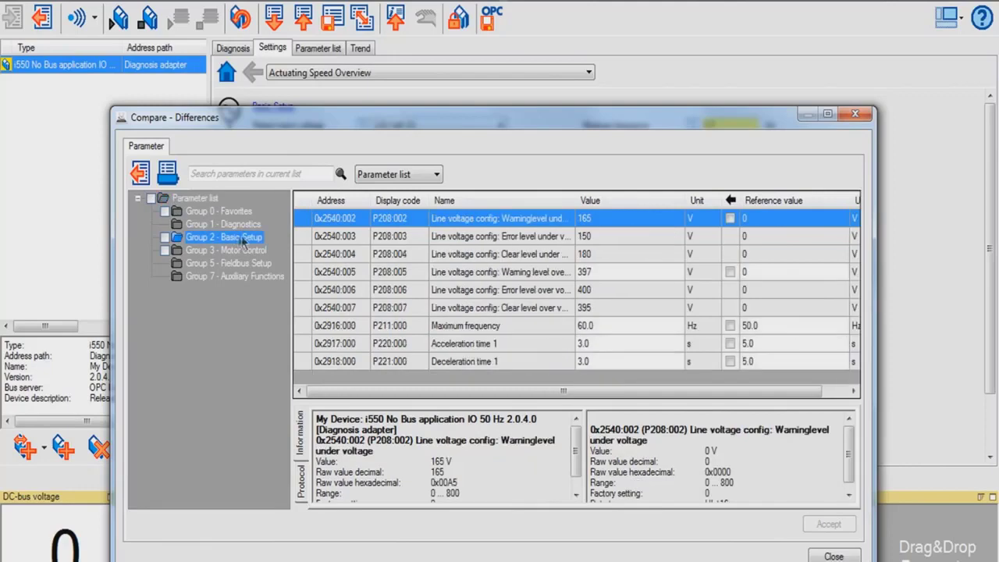